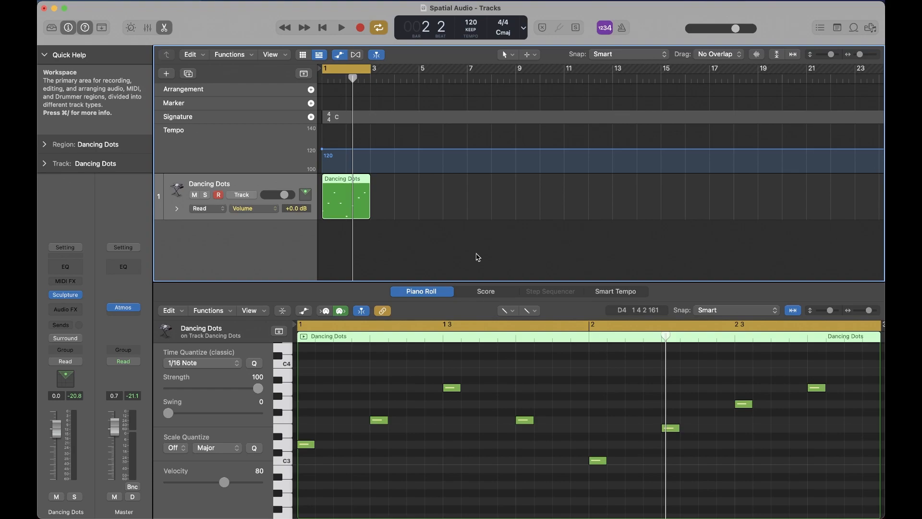
Step: Check in the advanced preferences that Enable Complete Features is turned on
left_click(89, 1)
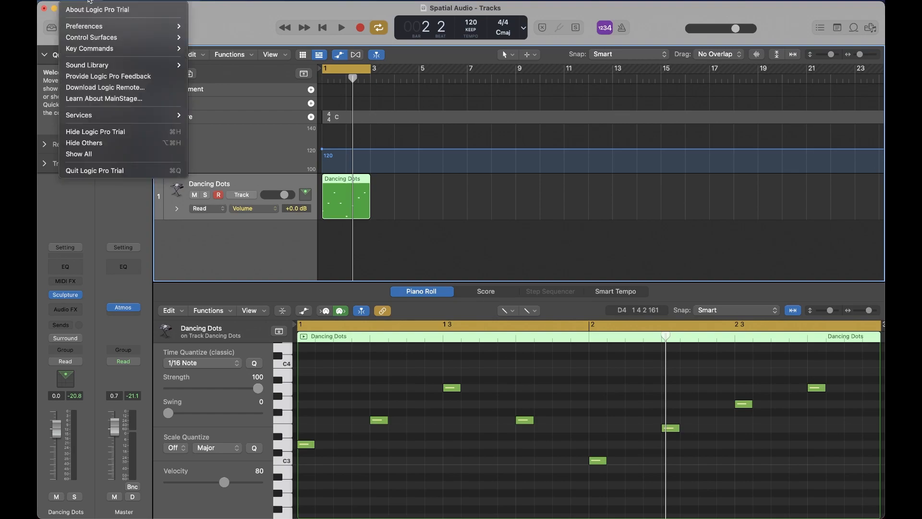
mouse_move(94, 26)
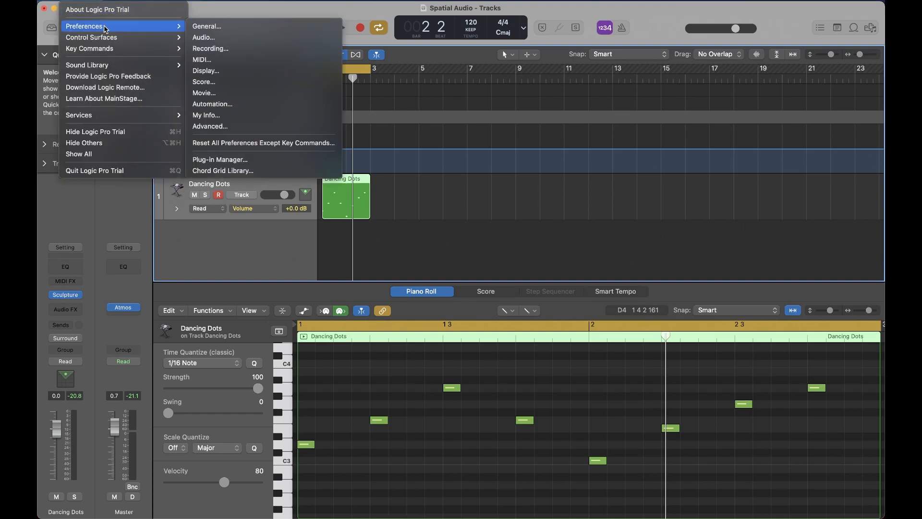
left_click(227, 30)
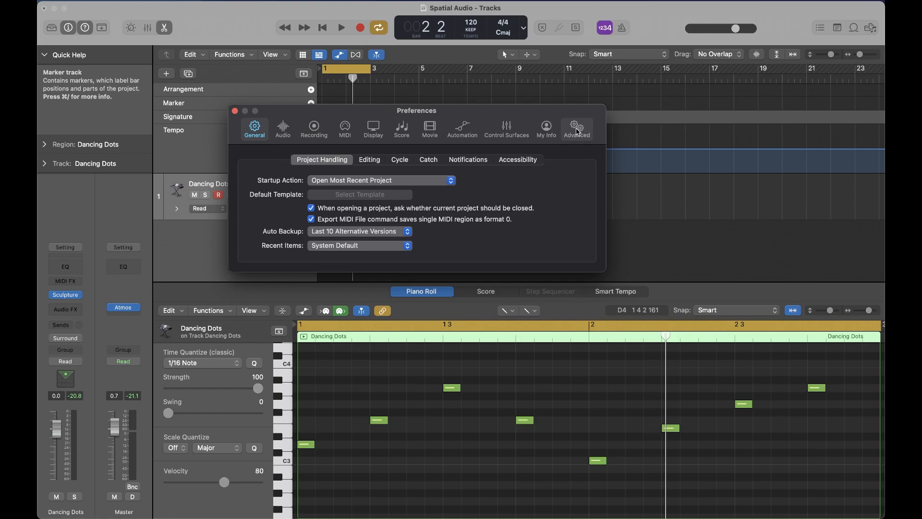
left_click(579, 133)
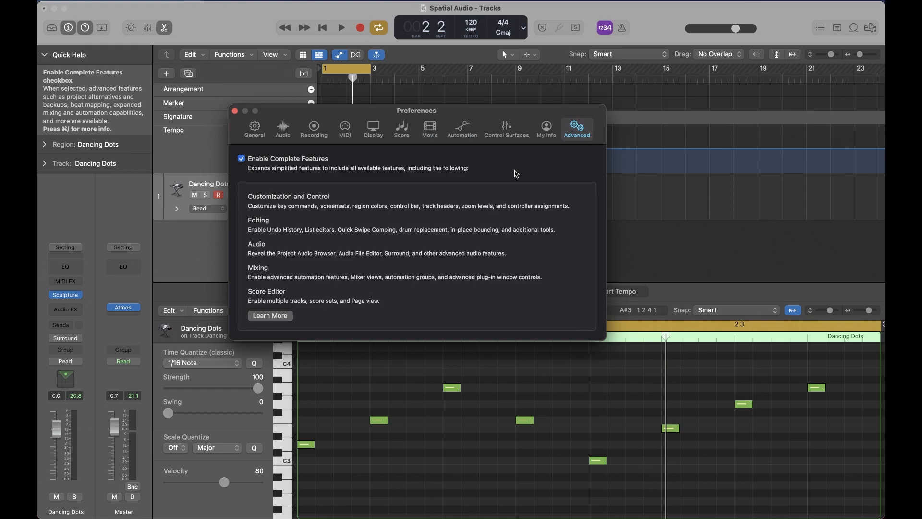
left_click(235, 111)
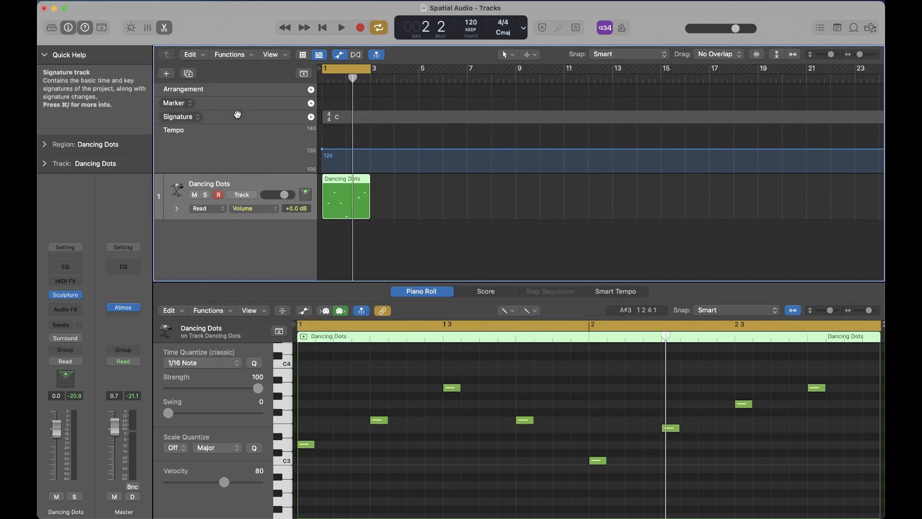
Step: Set the project's Spatial Audio option to Dolby Atmos and accept the conversion to 7.1.2 surround
left_click(113, 1)
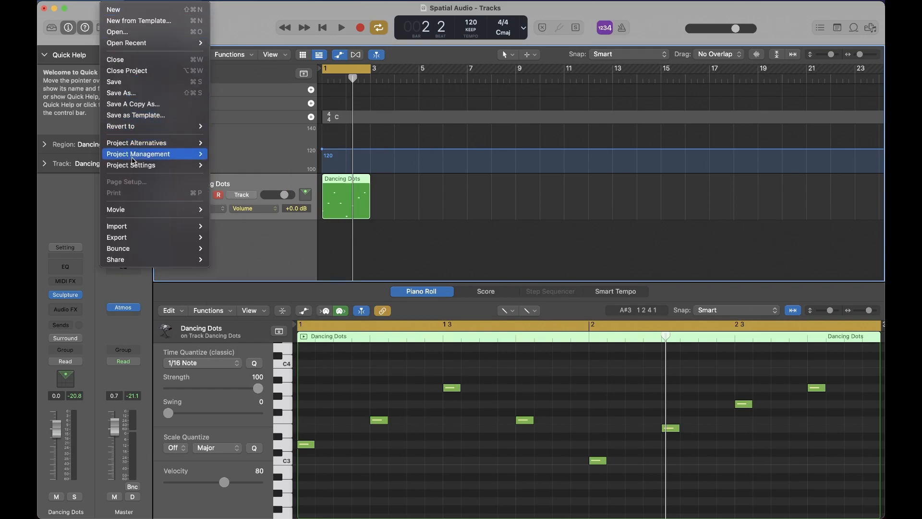
mouse_move(139, 170)
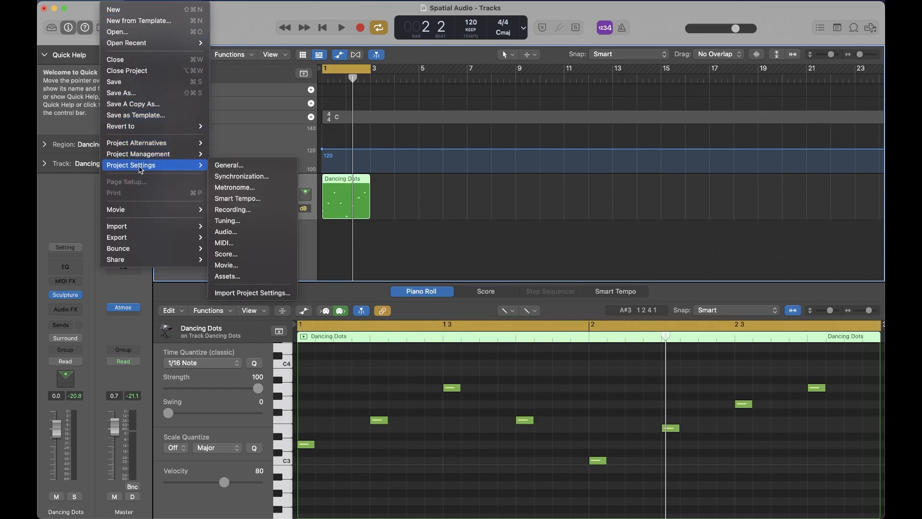
left_click(239, 231)
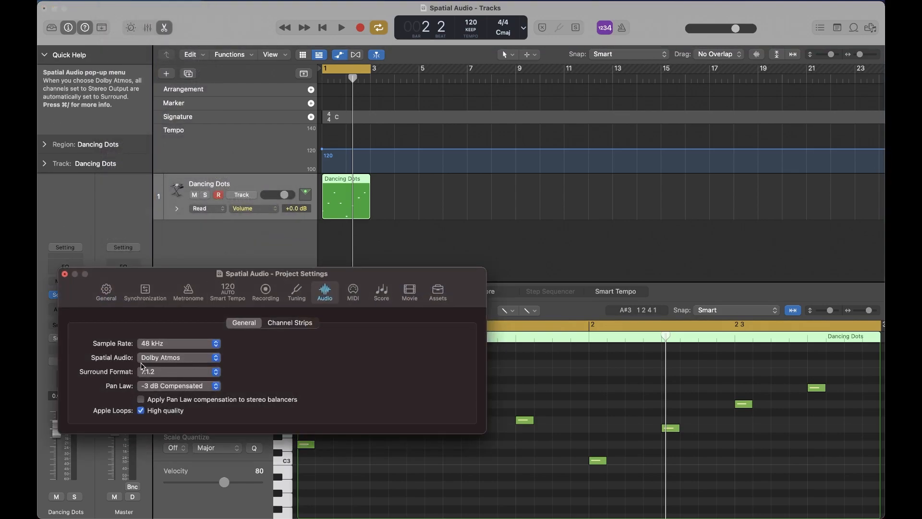
left_click(175, 358)
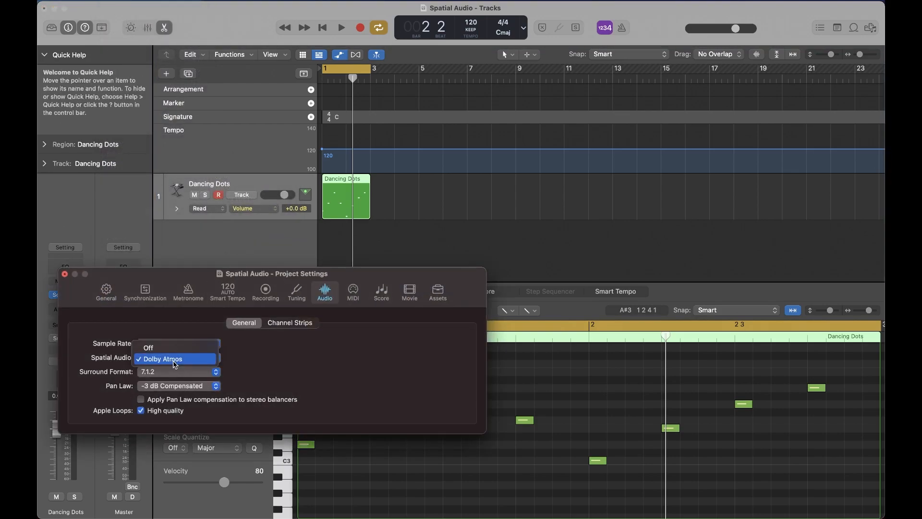
left_click(171, 360)
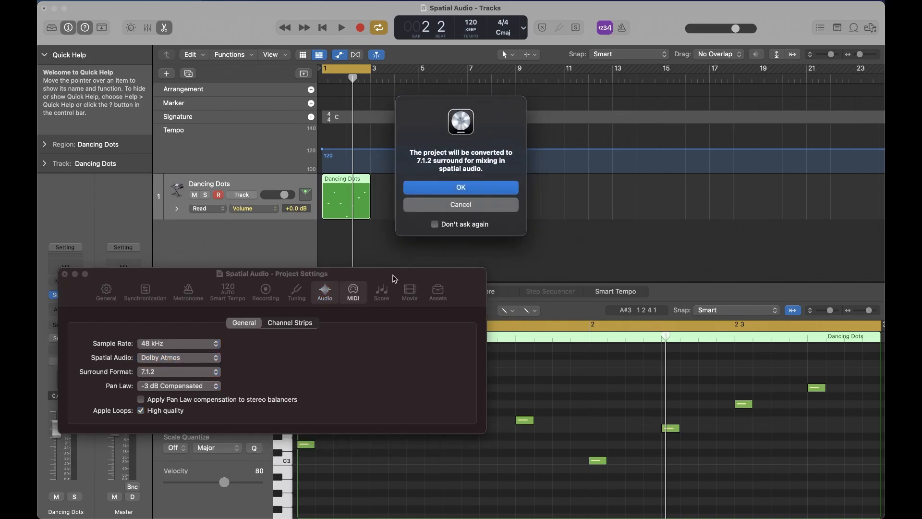
key("Return")
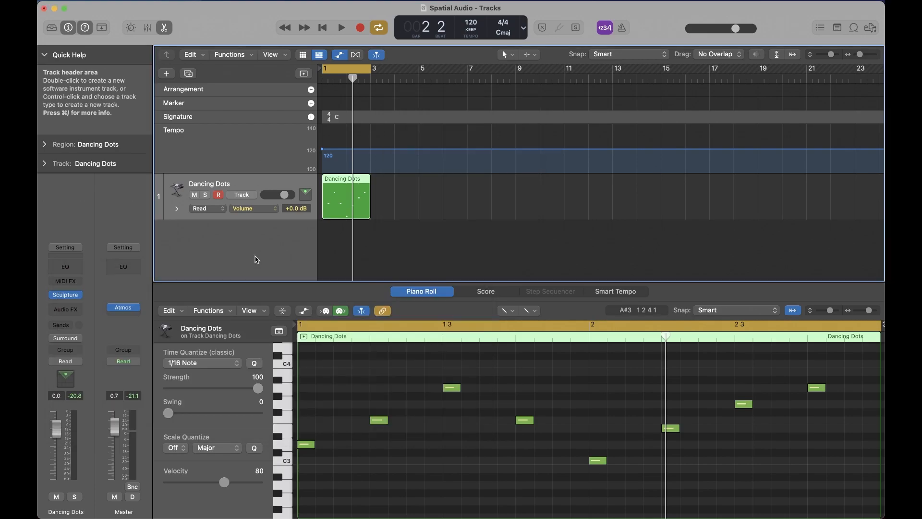
Step: Open the Master channel's Dolby Atmos plug-in and set its monitoring format to Binaural
left_click(125, 309)
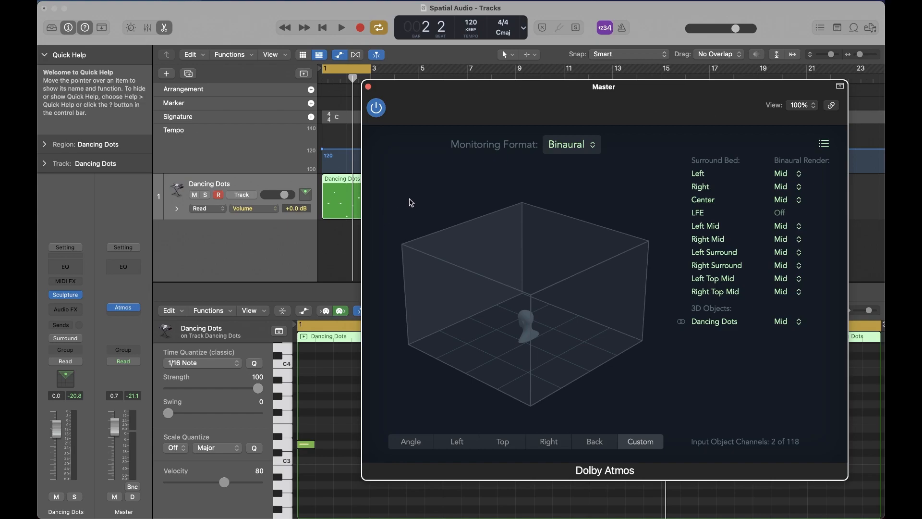
left_click_drag(479, 345, 512, 362)
left_click_drag(542, 334, 495, 271)
left_click(573, 148)
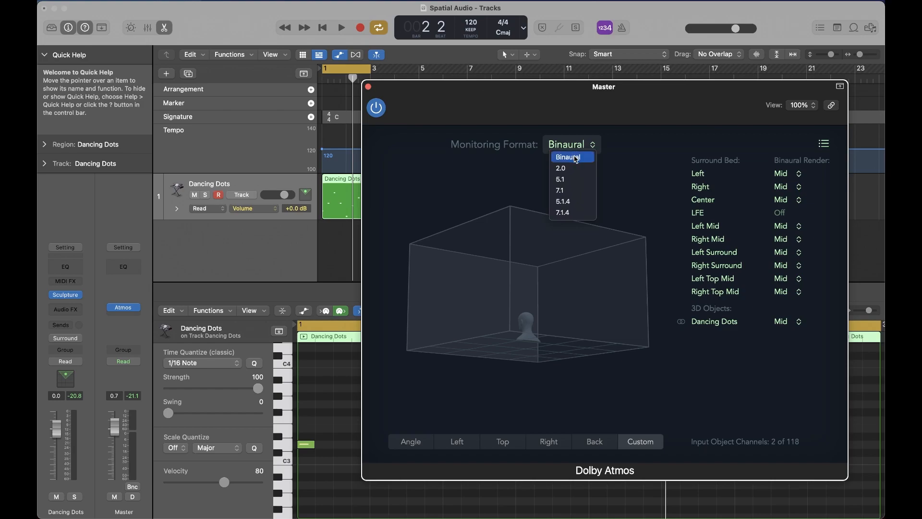
left_click(577, 159)
left_click_drag(567, 288, 465, 265)
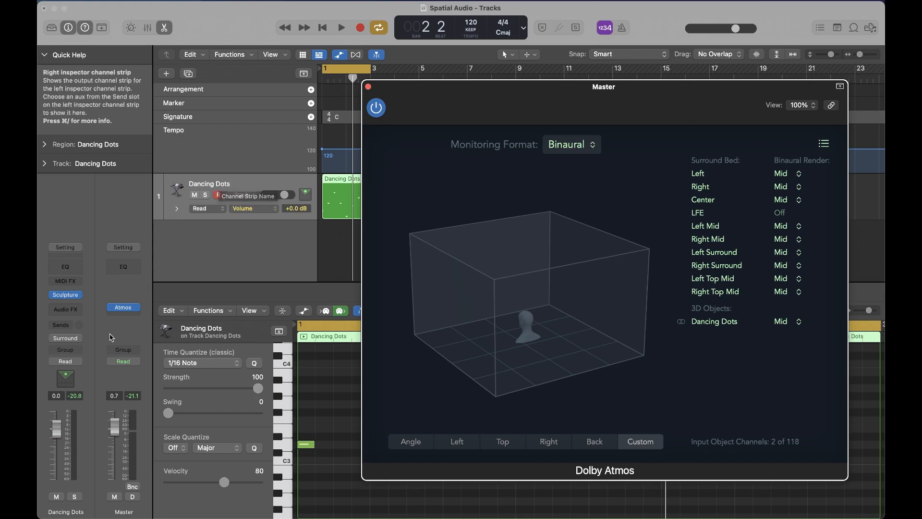
Step: Switch the Dancing Dots channel's output panning to Stereo Pan and restore it to 3D Object Panner
left_click(70, 339)
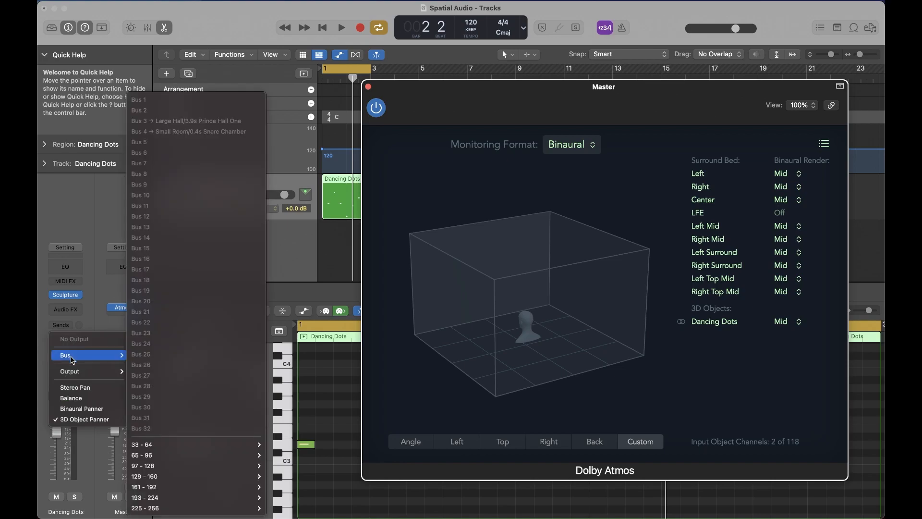
left_click(78, 389)
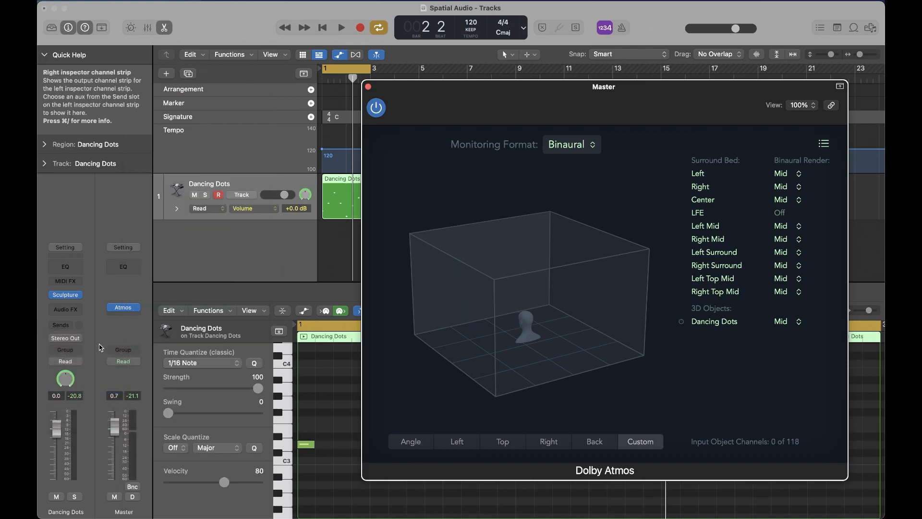
left_click(70, 339)
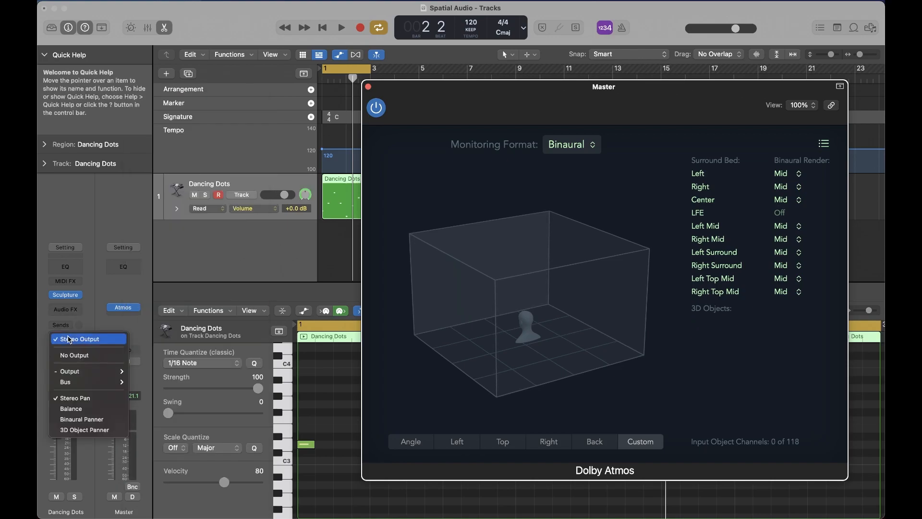
left_click(91, 430)
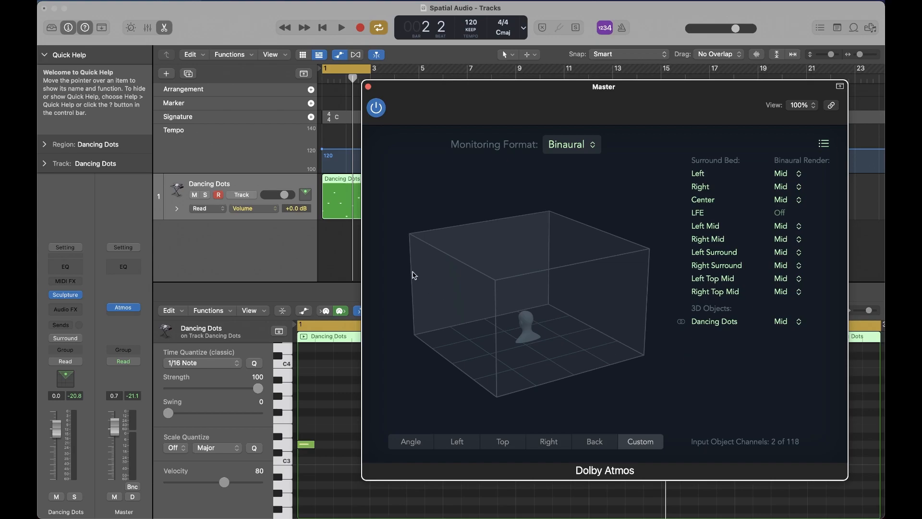
Step: Play the project and open the Dancing Dots track's 3D Object Panner beside the Dolby Atmos window
key("space")
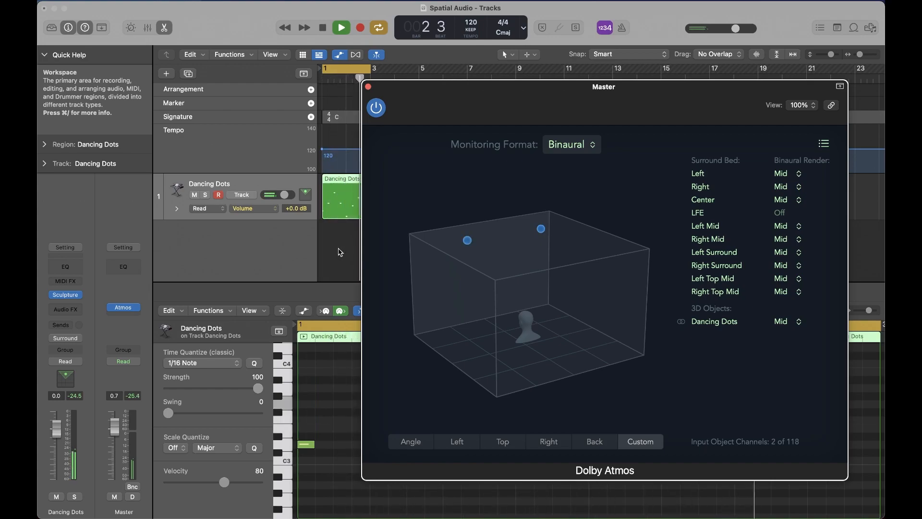
left_click_drag(484, 298, 517, 314)
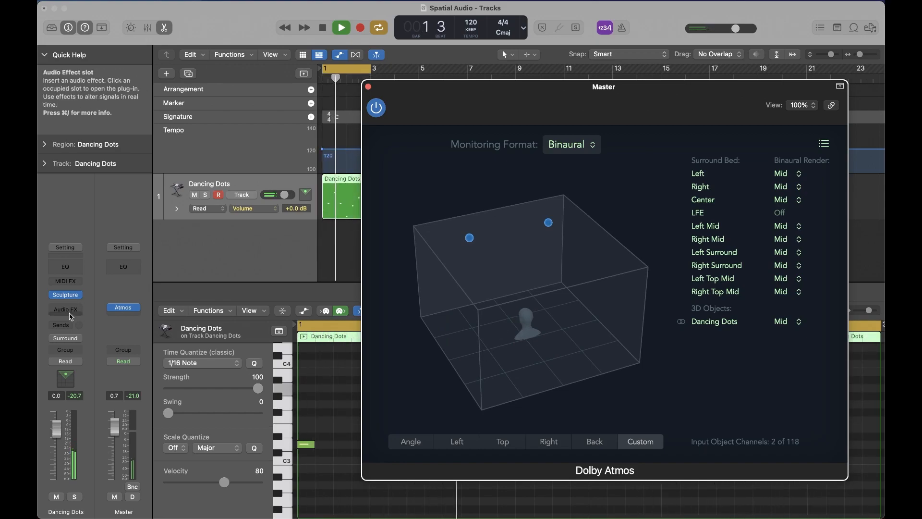
left_click(67, 339)
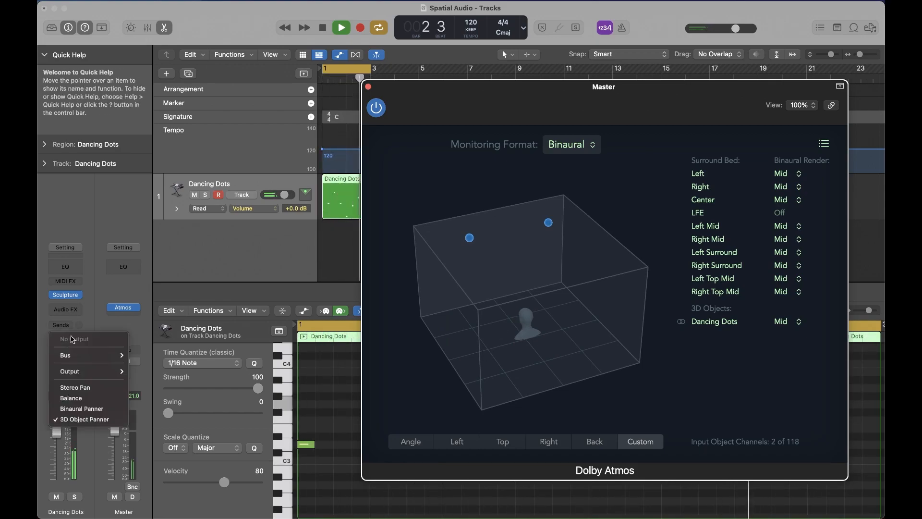
left_click(85, 328)
double_click(68, 381)
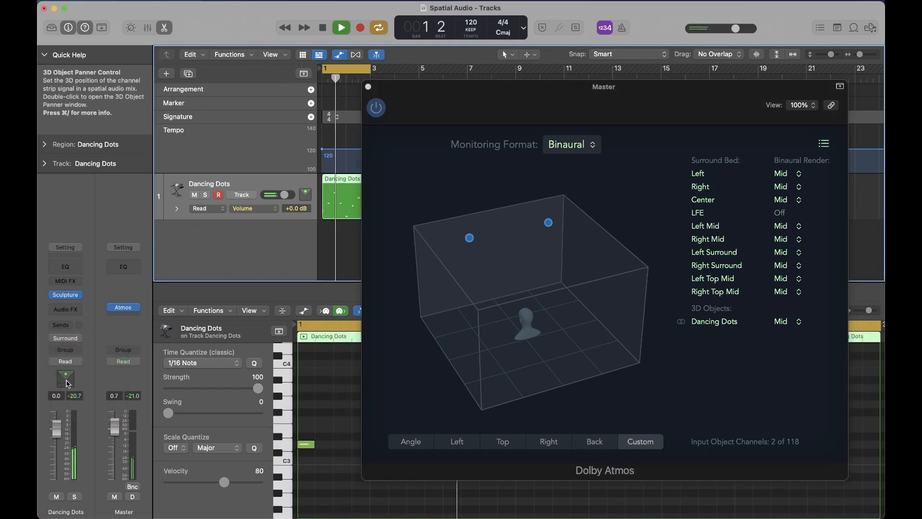
left_click_drag(487, 136, 261, 97)
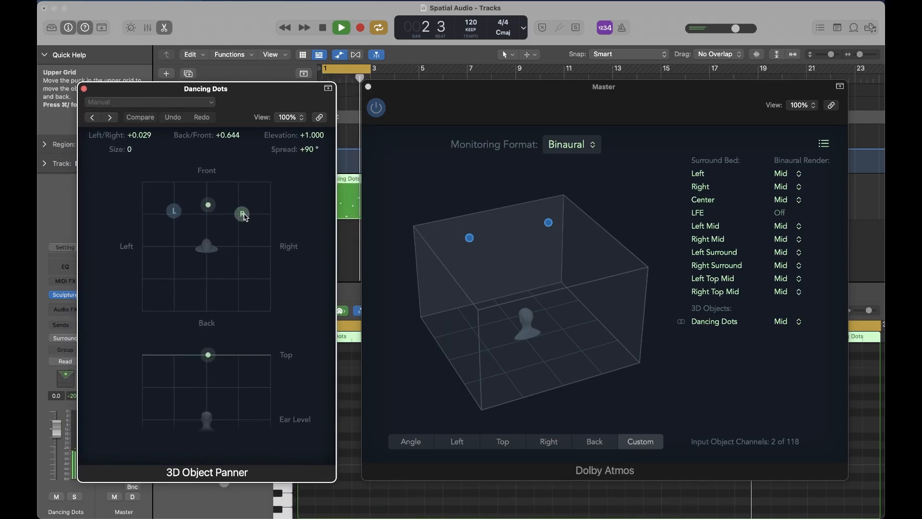
Step: Narrow the Dancing Dots object's spread to about +75° and lower its elevation to about +0.57
mouse_move(248, 212)
left_mouse_down()
mouse_move(252, 226)
mouse_move(235, 268)
mouse_move(234, 206)
left_mouse_up()
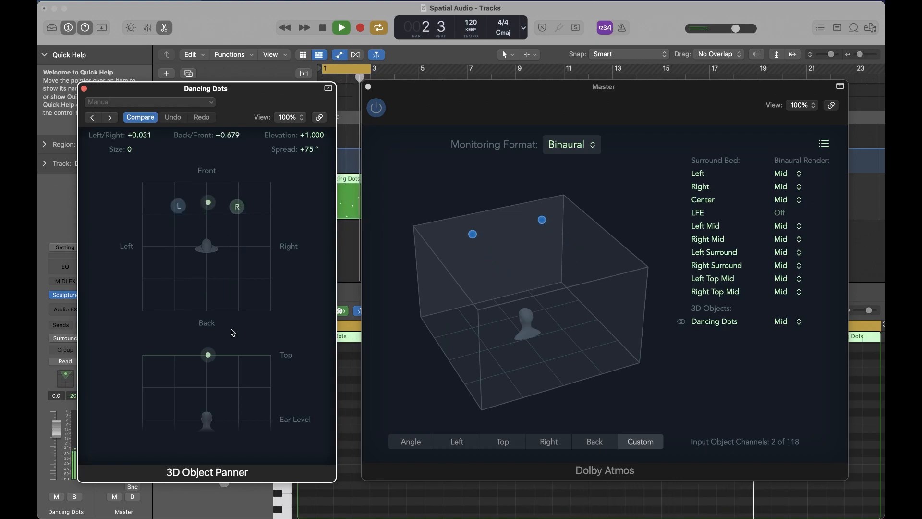
left_click_drag(208, 355, 209, 387)
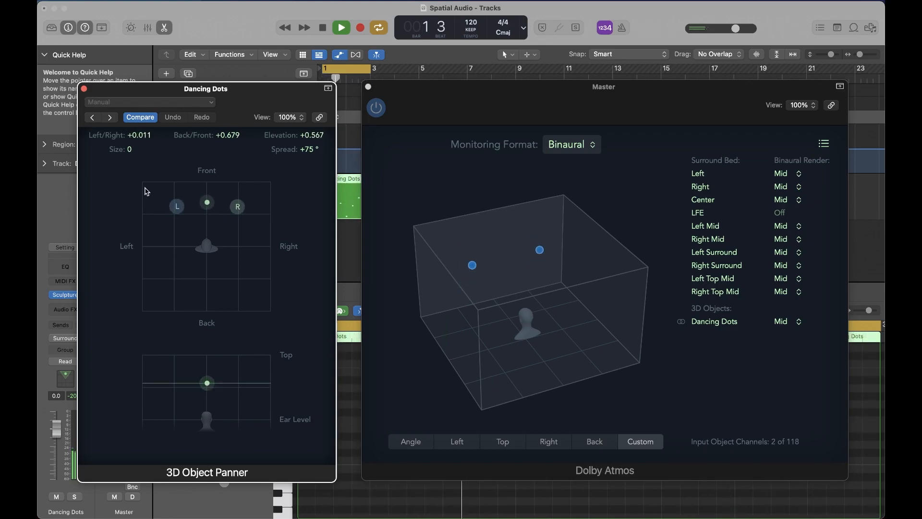
mouse_move(130, 150)
left_mouse_down()
mouse_move(130, 126)
mouse_move(130, 150)
left_mouse_up()
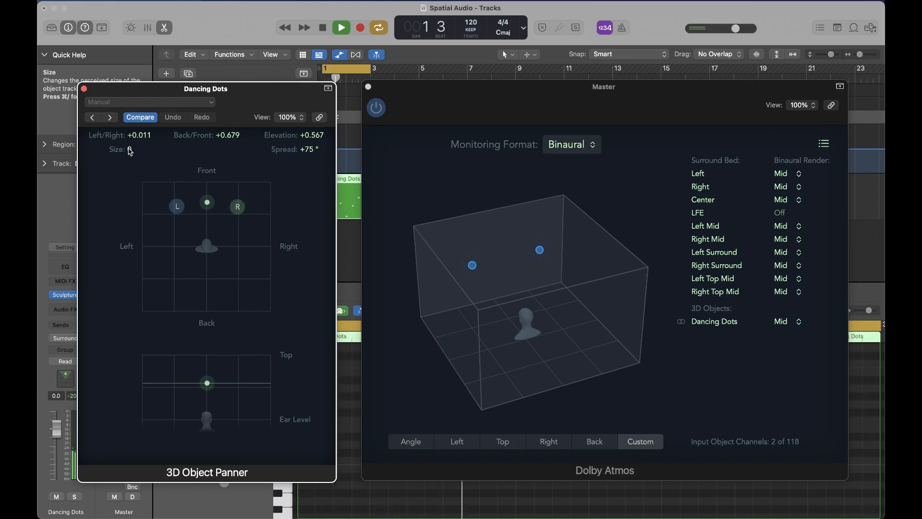
Step: Reduce the object's spread to about +43° and move it to the front left, about -0.57 left/right and +0.60 back/front
mouse_move(307, 149)
left_mouse_down()
mouse_move(307, 114)
mouse_move(307, 170)
mouse_move(307, 96)
mouse_move(307, 162)
left_mouse_up()
left_click_drag(207, 202, 171, 211)
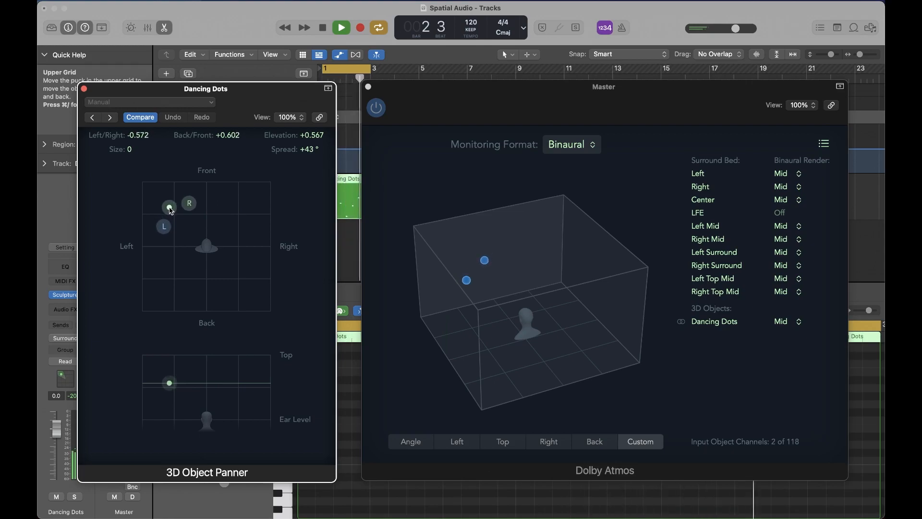
left_click(500, 340)
left_click_drag(501, 339, 477, 336)
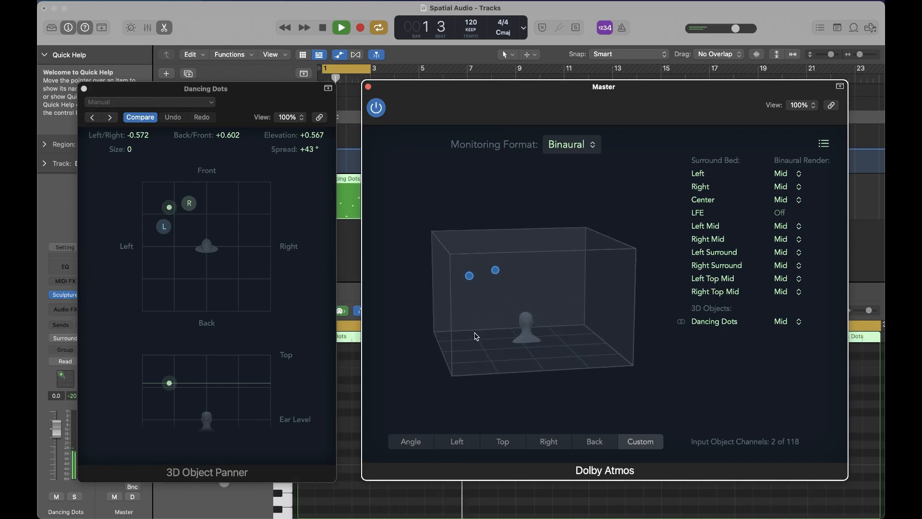
Step: Stop playback and close the Dolby Atmos and 3D Object Panner windows
key("space")
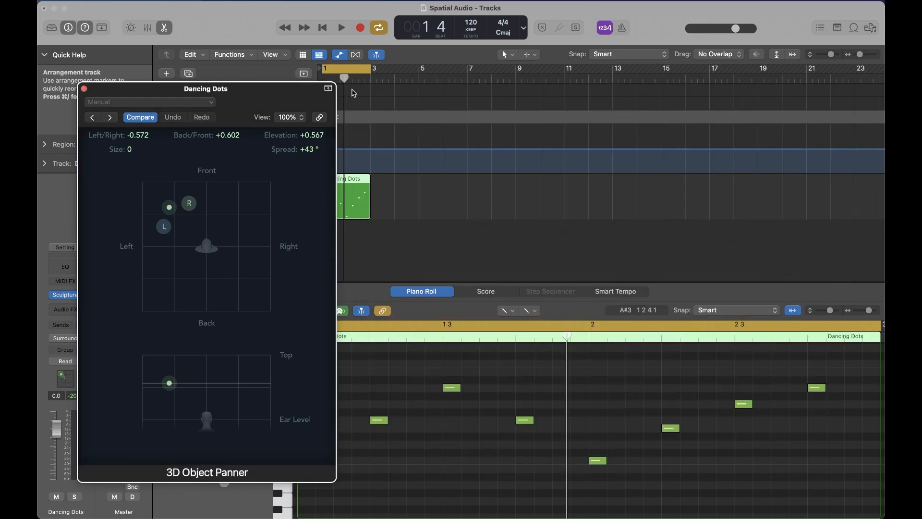
left_click(368, 86)
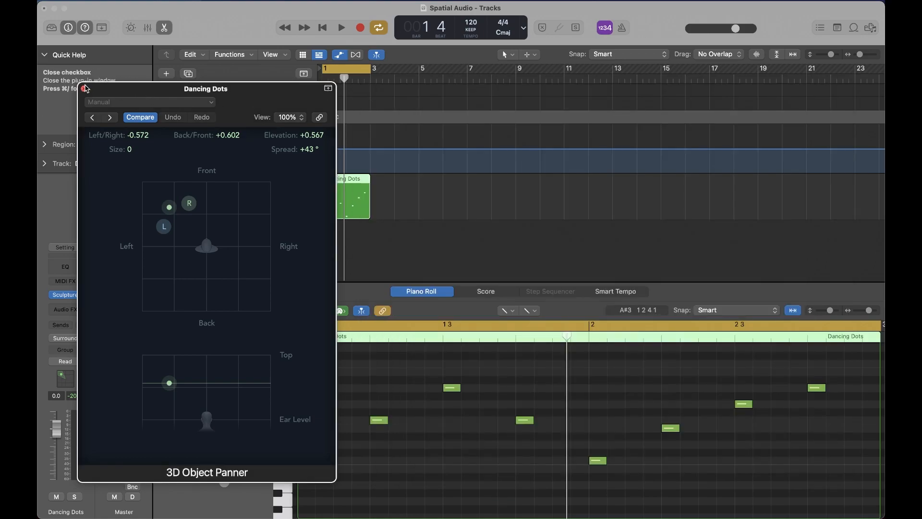
left_click(85, 88)
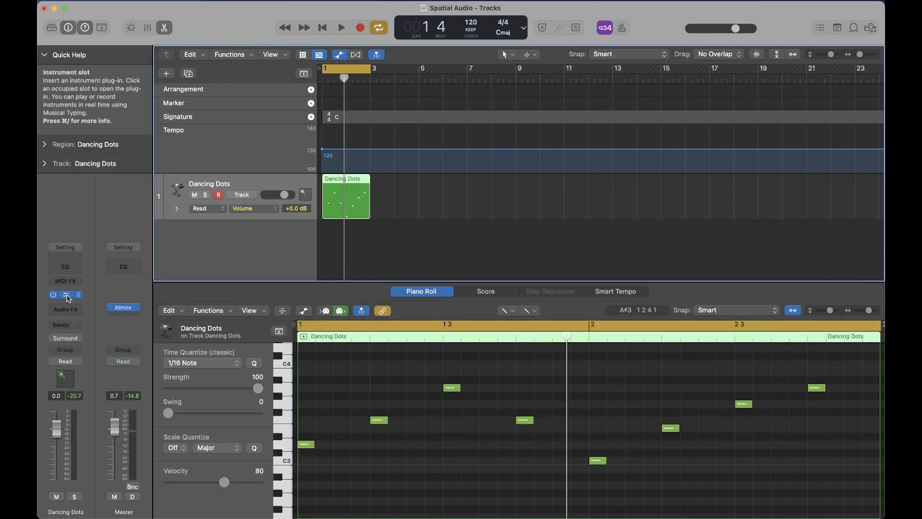
Step: Look through the preset categories of the Dancing Dots track's Sculpture instrument, including 14 Surround Synth, and close the plug-in
left_click(67, 295)
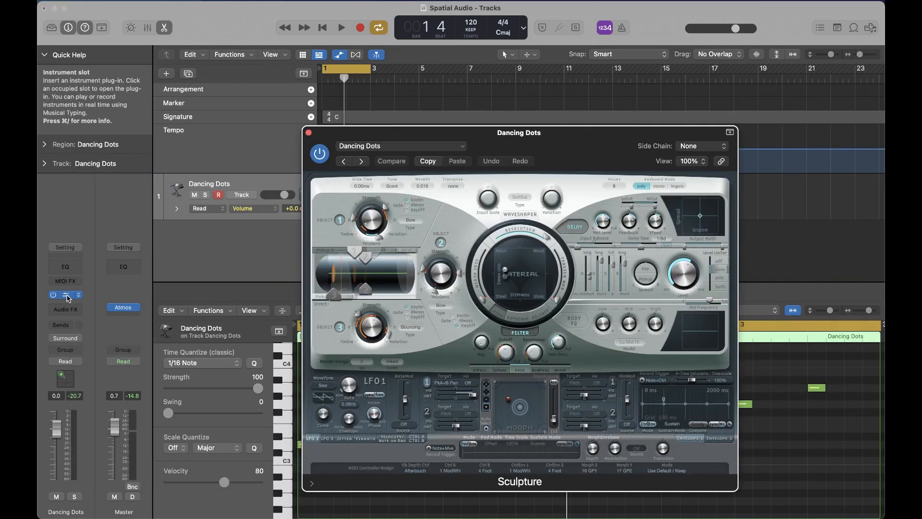
left_click(426, 148)
mouse_move(398, 503)
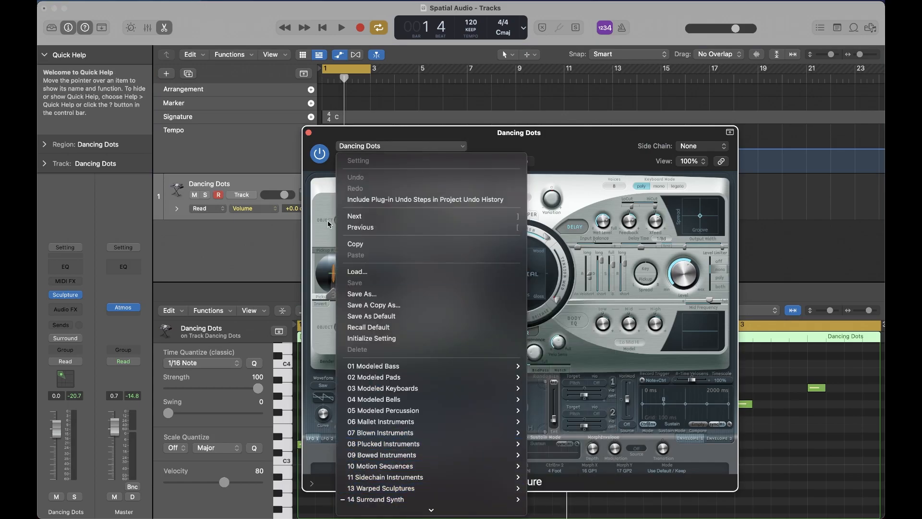
left_click(245, 272)
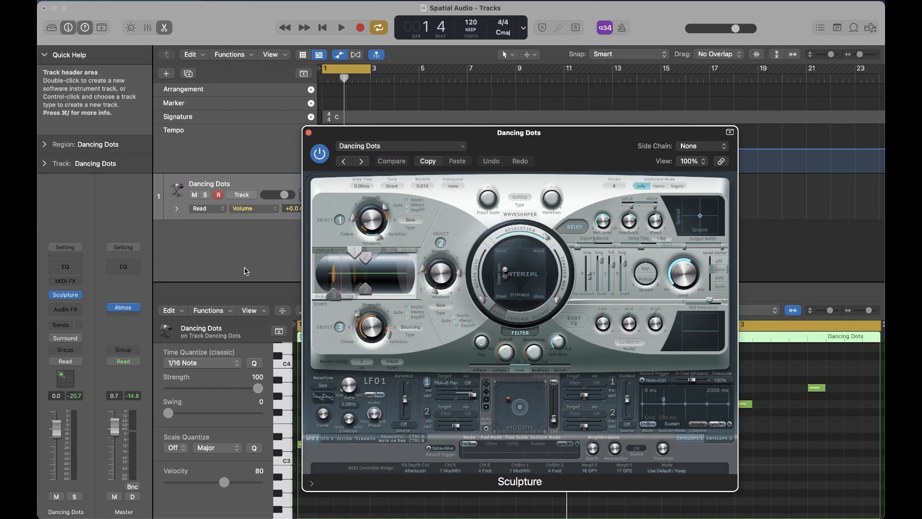
left_click(309, 132)
Step: Add a new software instrument track and copy the Dancing Dots region onto it at bar 1 for a brief listen
left_click(158, 1)
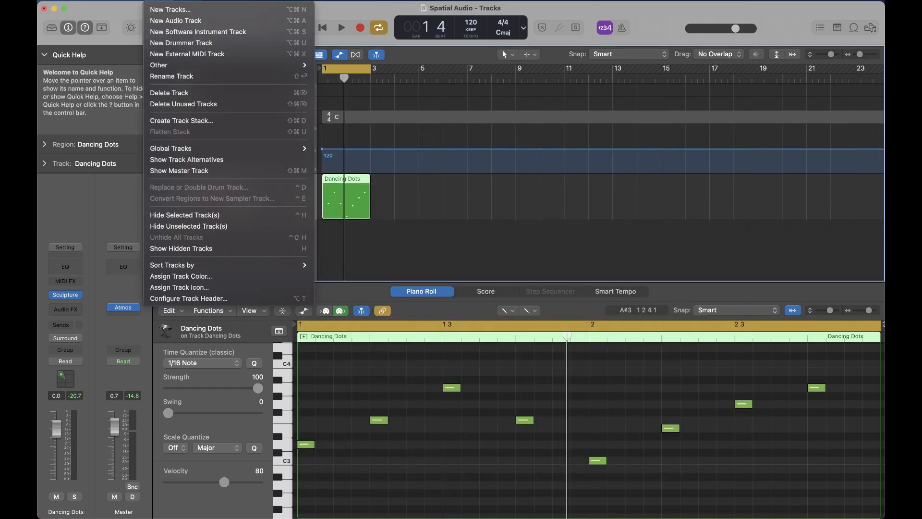
left_click(173, 32)
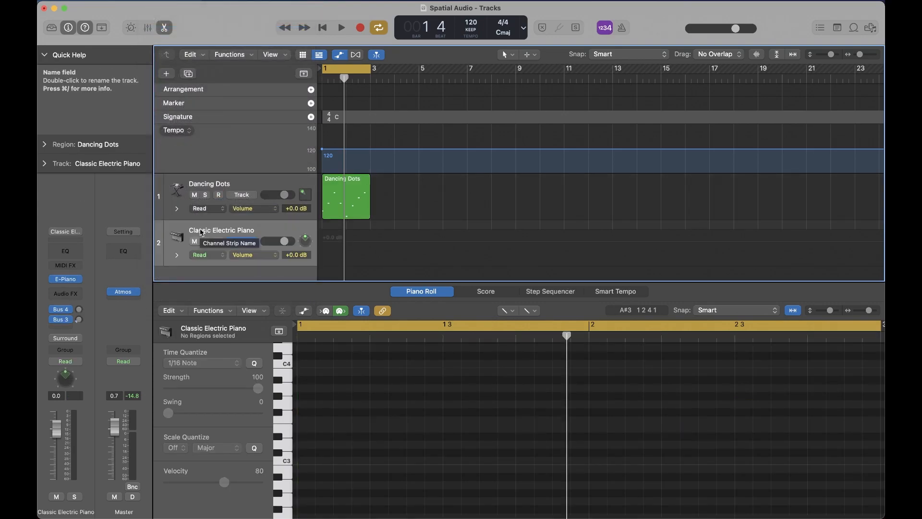
left_click_drag(357, 182, 354, 230)
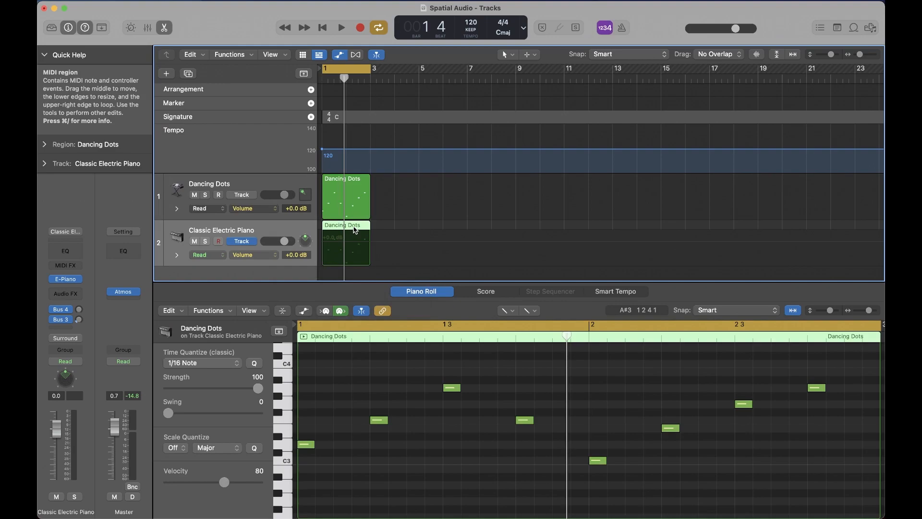
key("space")
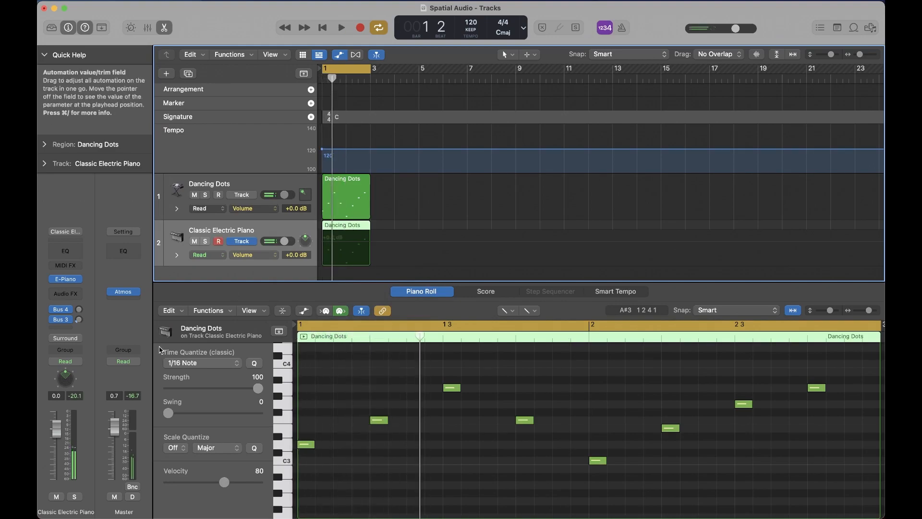
Step: Switch the Classic Electric Piano track to the 3D Object Panner and open its panner window beside the master's Dolby Atmos window
left_click(63, 339)
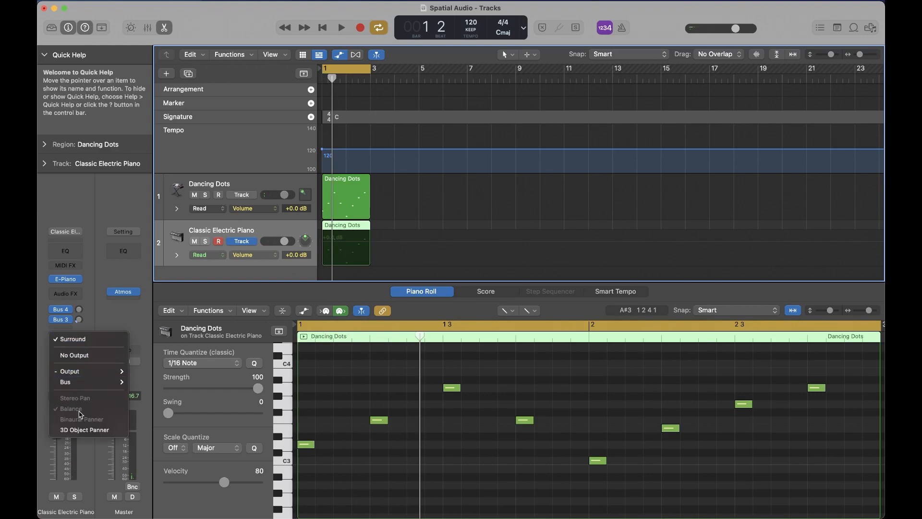
left_click(85, 431)
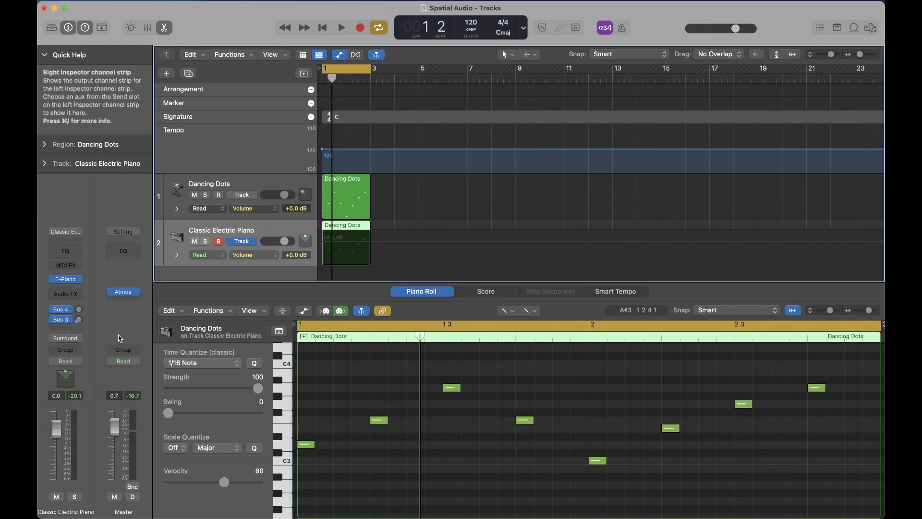
double_click(66, 379)
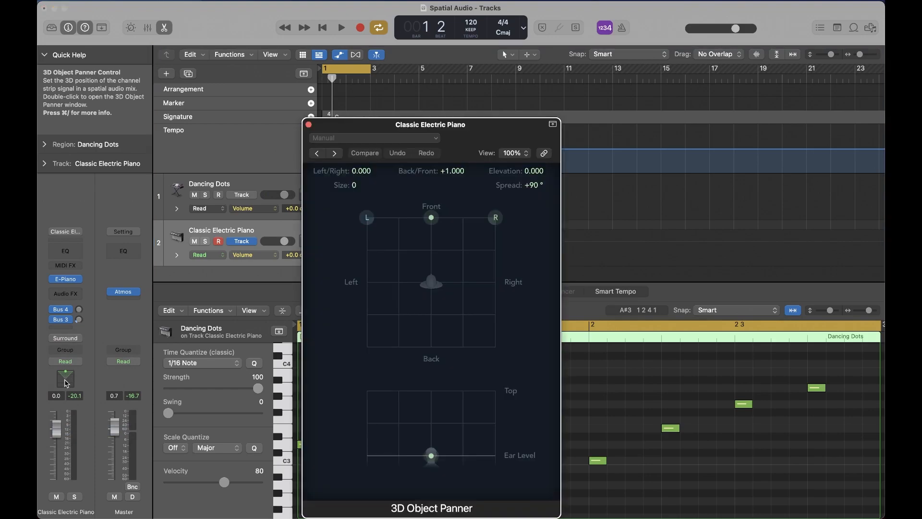
left_click_drag(347, 127, 304, 117)
mouse_move(123, 294)
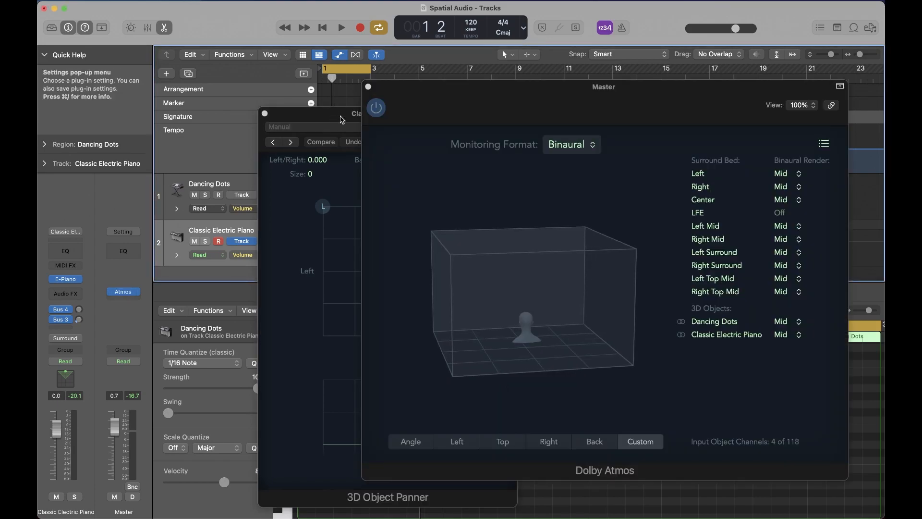
left_click_drag(332, 115, 120, 129)
Step: During playback, place the electric piano object front right at about +0.37 left/right and +0.66 back/front, with elevation about +0.48 and spread about +63°
key("space")
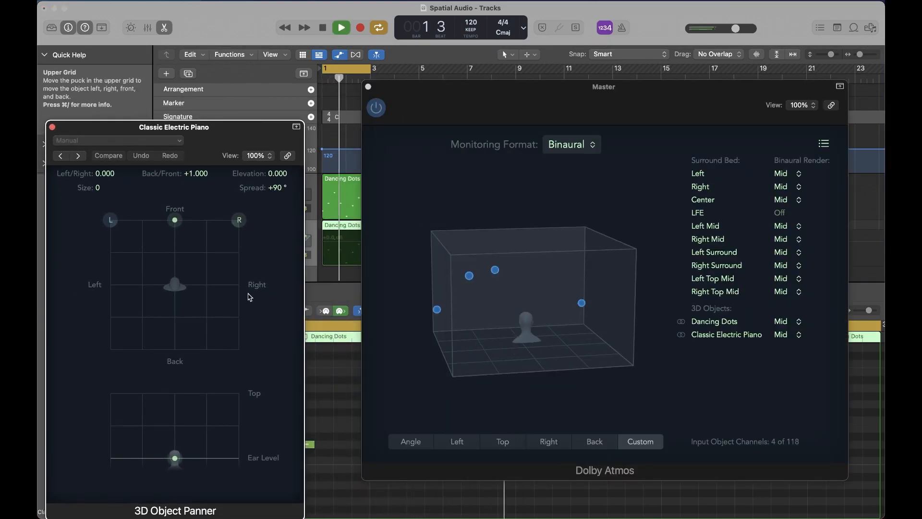
left_click_drag(246, 223, 216, 246)
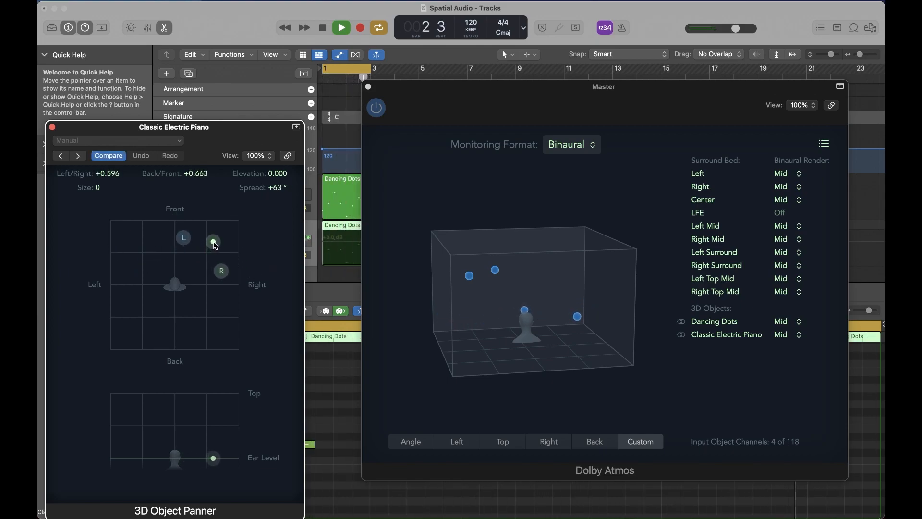
left_click_drag(213, 457, 210, 395)
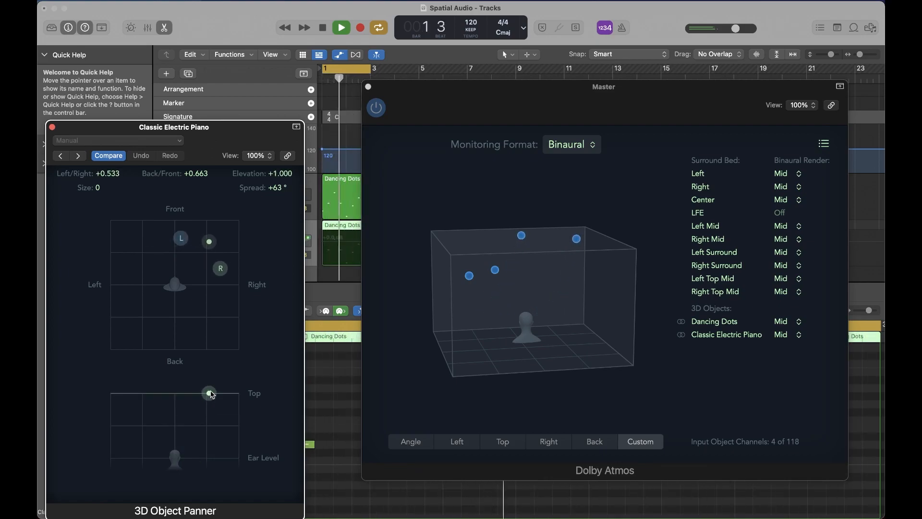
left_click_drag(210, 397, 198, 427)
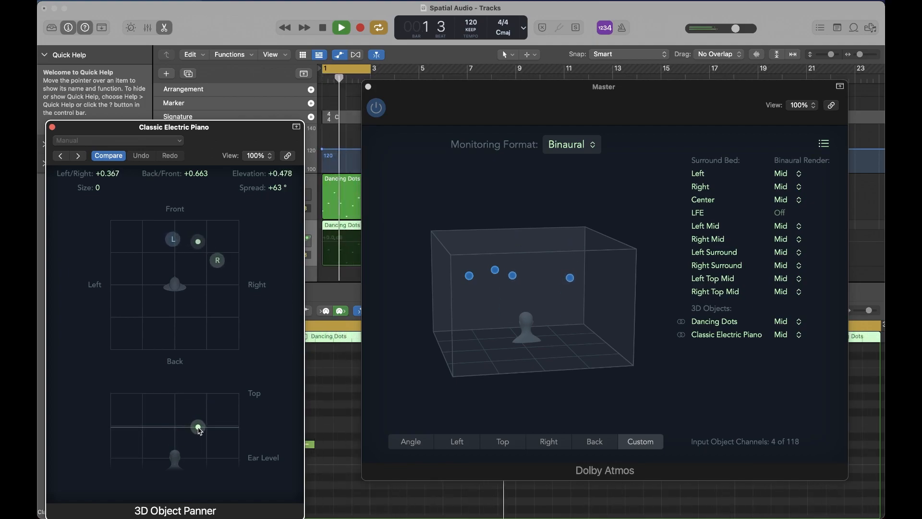
Step: Stop playback and close both the Dolby Atmos window and the Classic Electric Piano's 3D Object Panner
left_click_drag(475, 308, 469, 352)
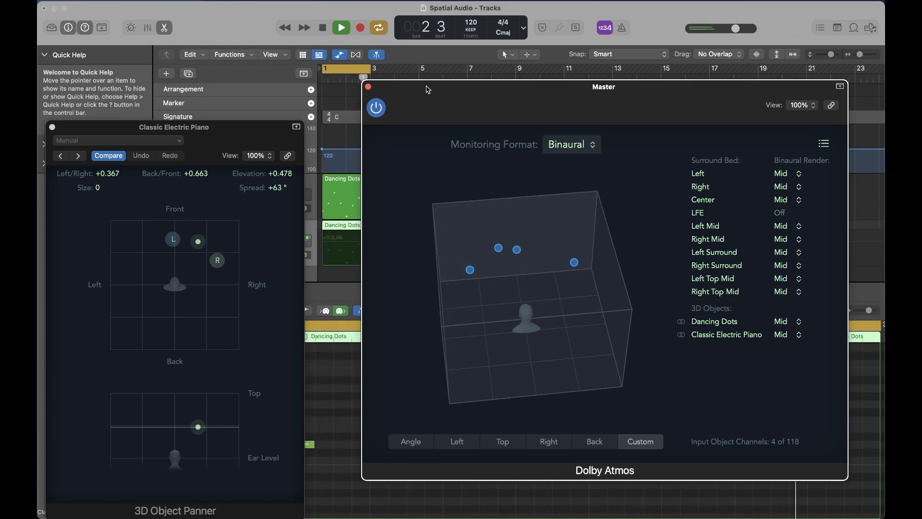
key("space")
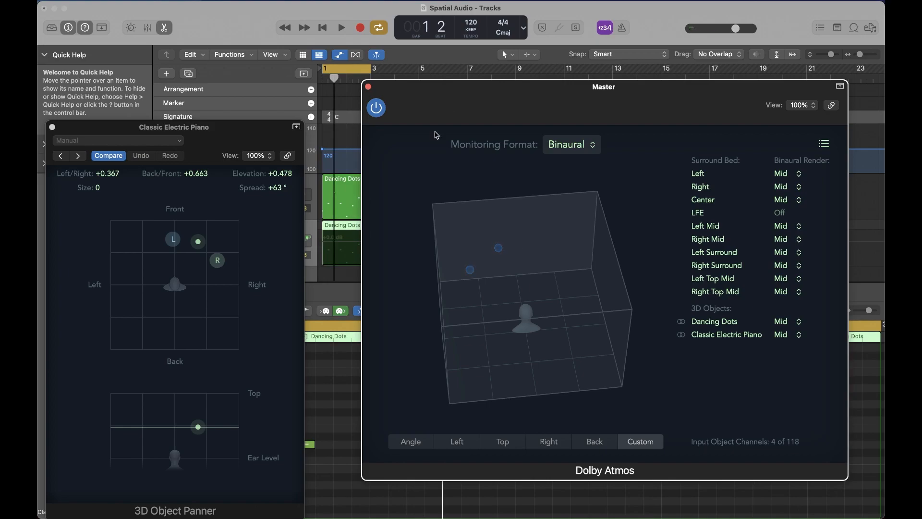
left_click(369, 87)
left_click(454, 226)
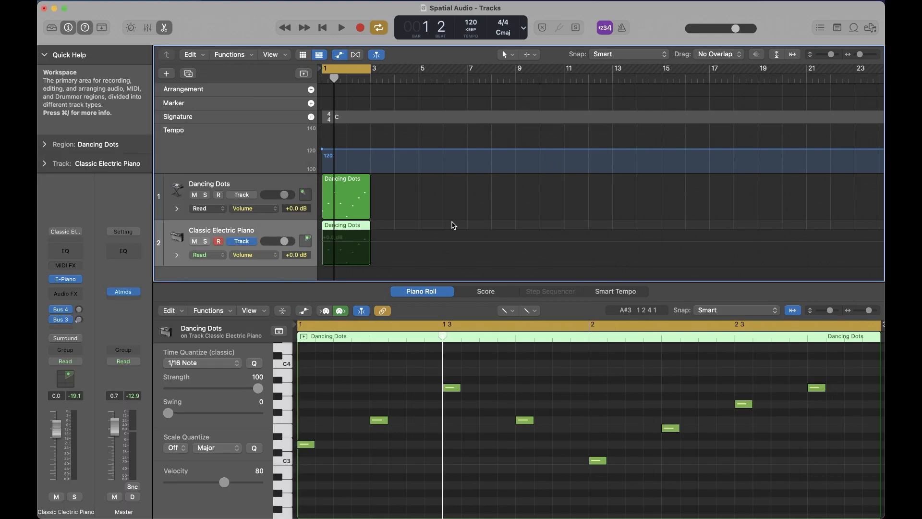